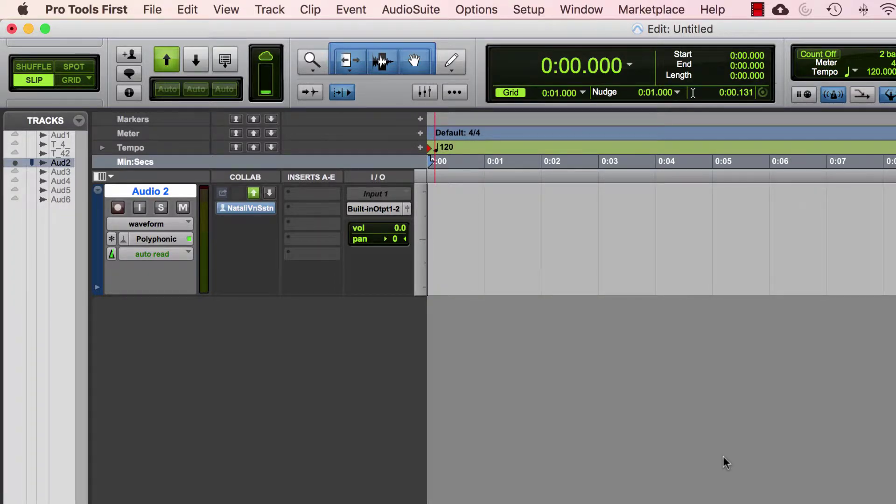
# Create a new stereo audio track
pyautogui.click(277, 11)
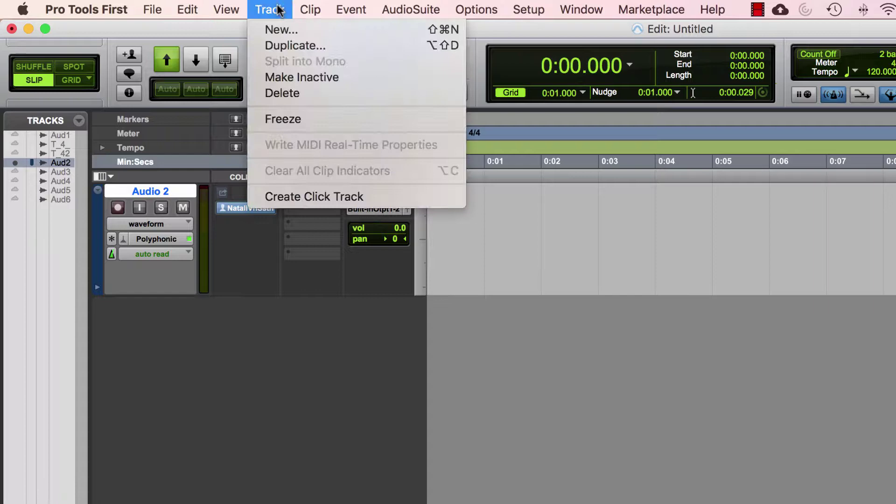
pyautogui.click(280, 23)
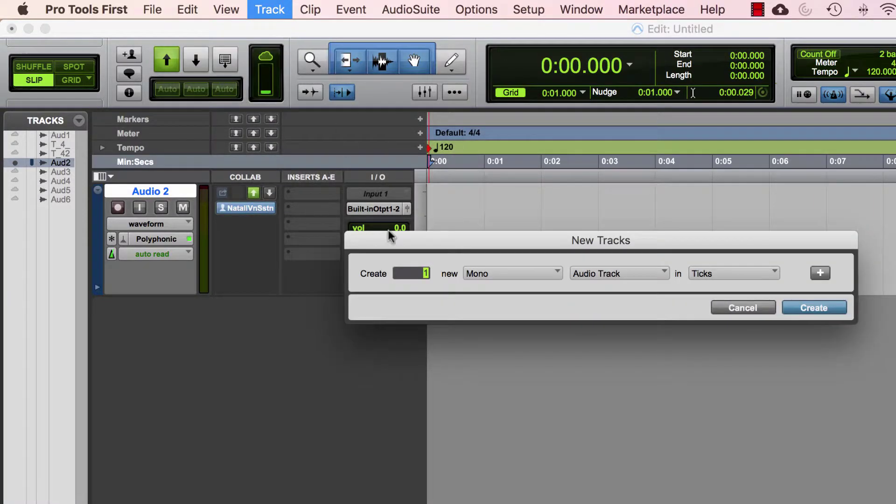
pyautogui.click(467, 274)
pyautogui.click(502, 292)
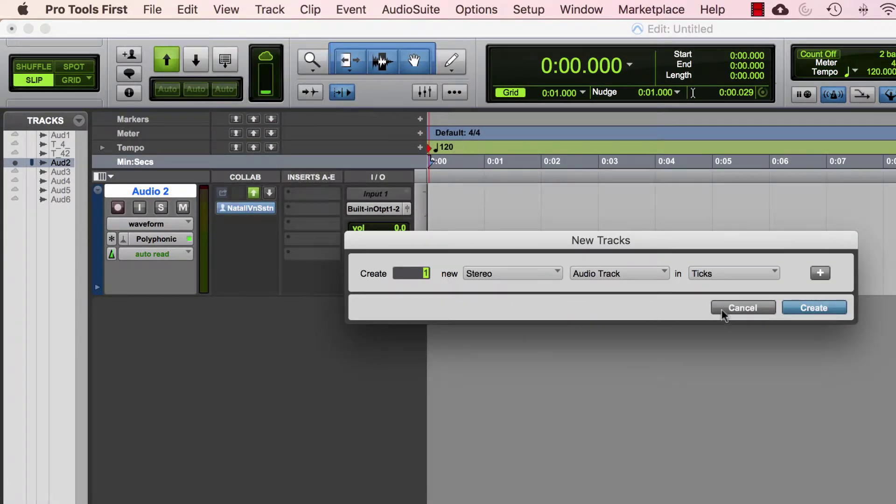
pyautogui.click(803, 308)
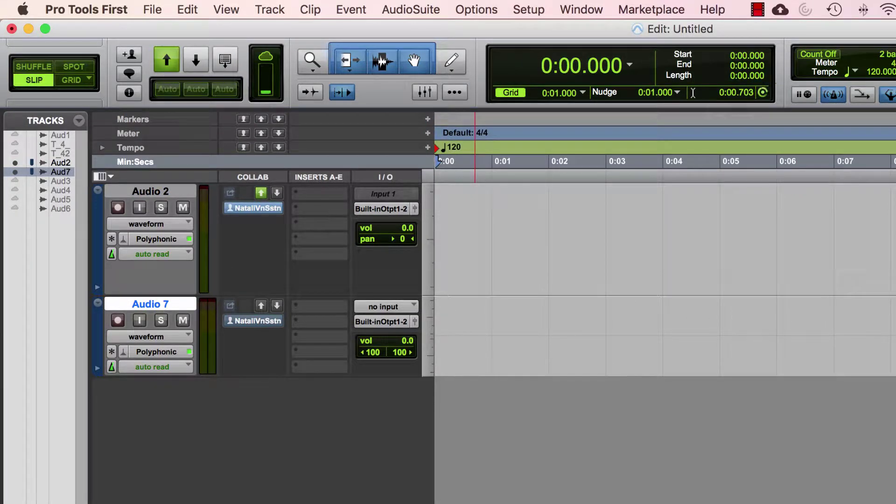
# Place the EnterpriseApplicationAccess voiceover on Audio 2 and Montauk Point music on Audio 7, then enlarge Audio 7
pyautogui.moveTo(0, 334); pyautogui.dragTo(436, 231)
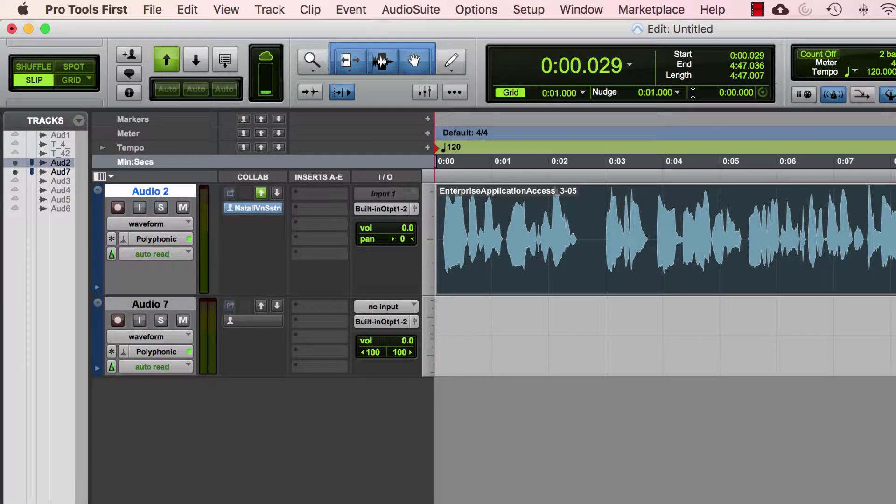
pyautogui.moveTo(154, 285); pyautogui.dragTo(436, 350)
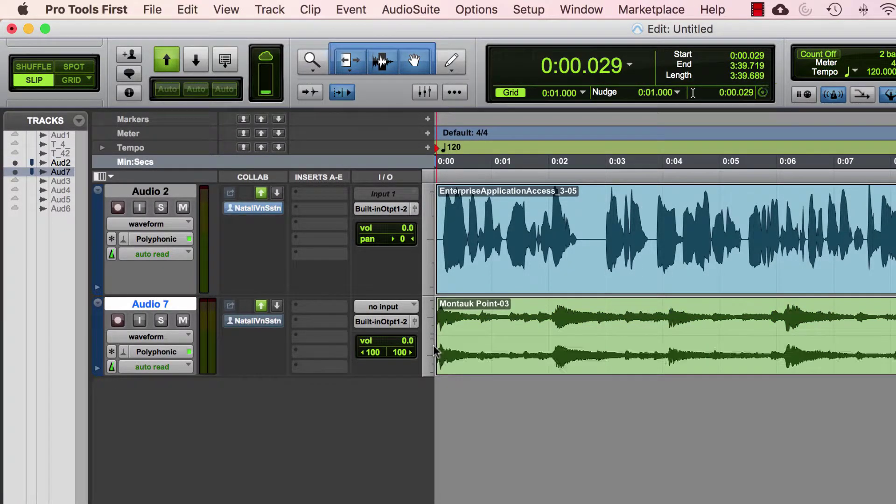
pyautogui.moveTo(426, 375); pyautogui.dragTo(427, 415)
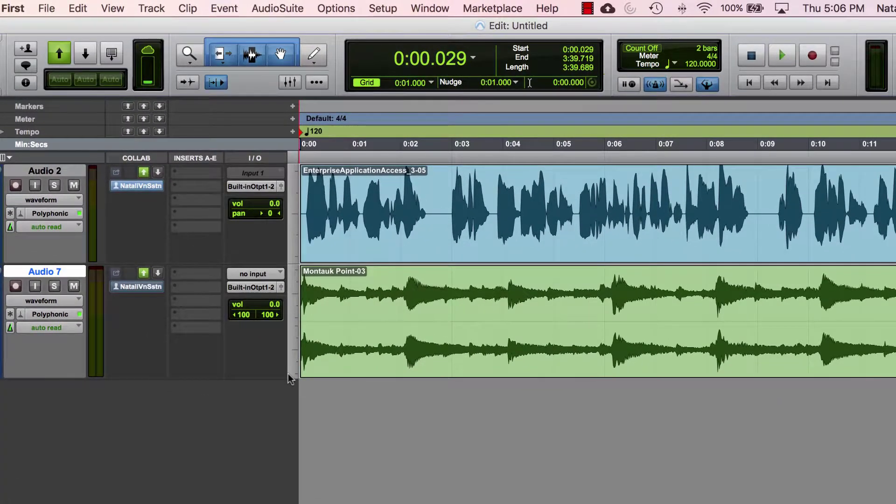
pyautogui.press('space')
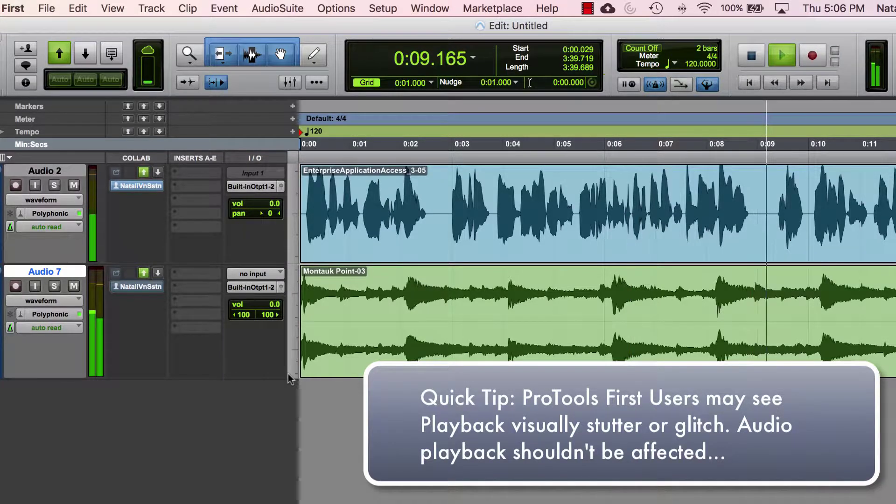
pyautogui.press('space')
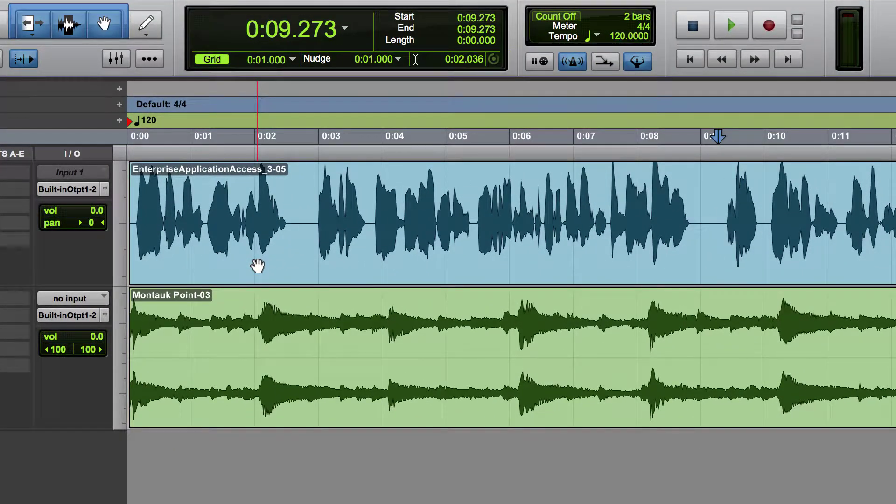
# Drag the EnterpriseApplicationAccess voiceover clip right so it starts at 0:01.552
pyautogui.moveTo(258, 266); pyautogui.dragTo(324, 274)
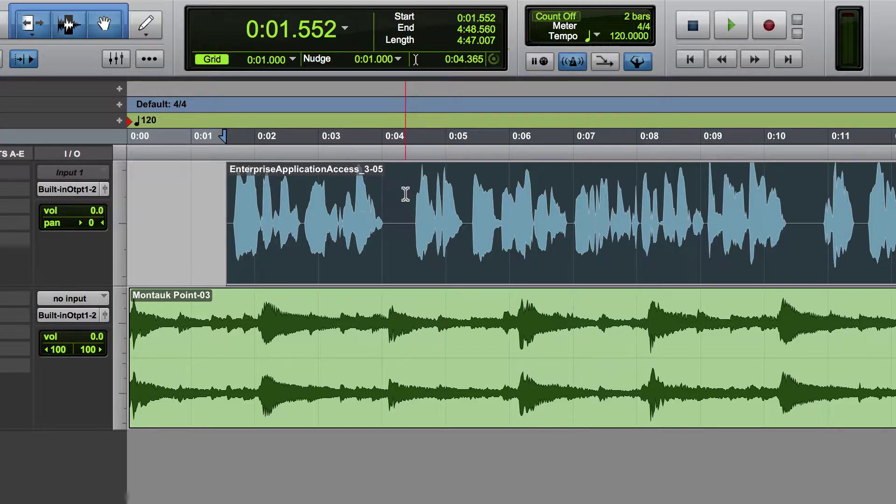
pyautogui.moveTo(405, 194); pyautogui.dragTo(800, 223)
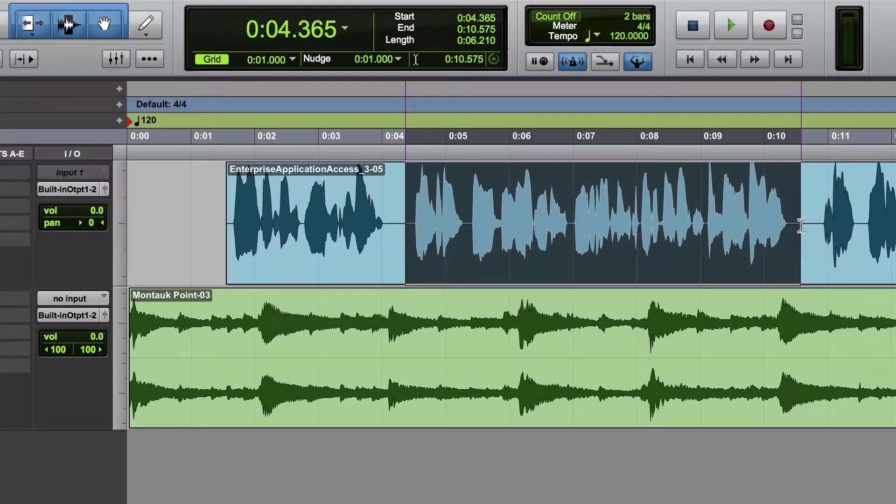
pyautogui.press('n')
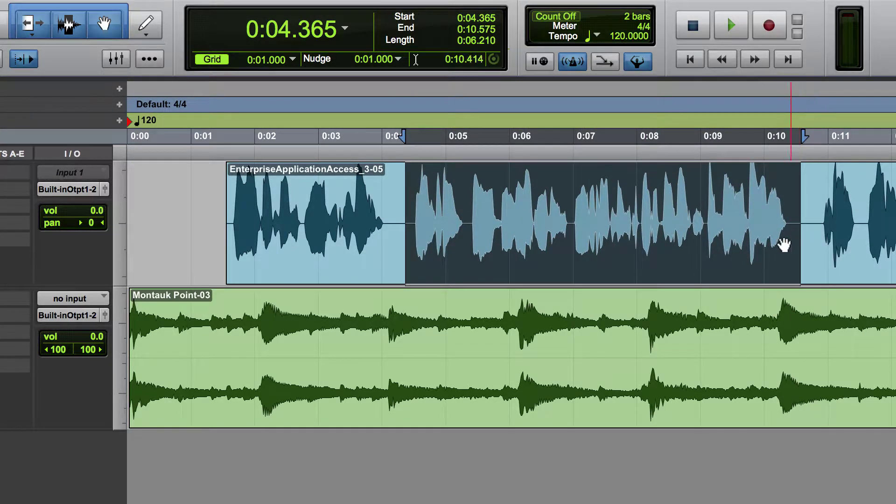
pyautogui.click(822, 253)
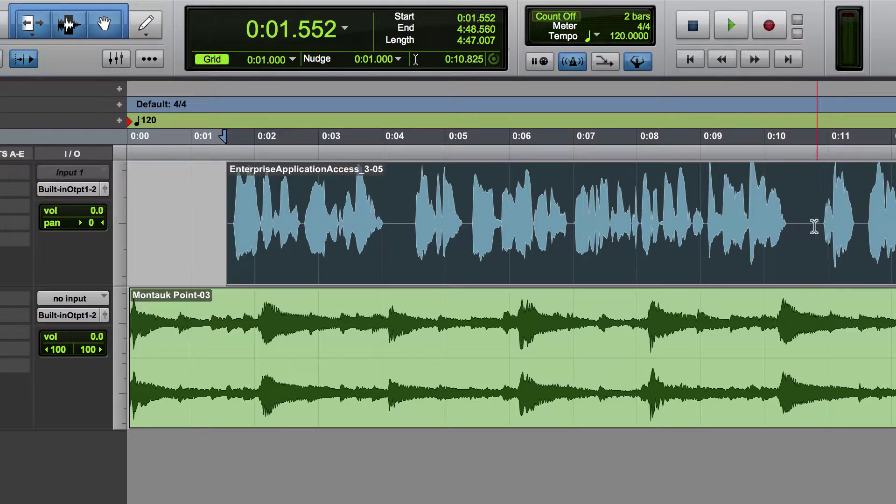
# Select the voiceover pause at 0:10.517–0:10.825 and split it into its own clip
pyautogui.click(802, 196)
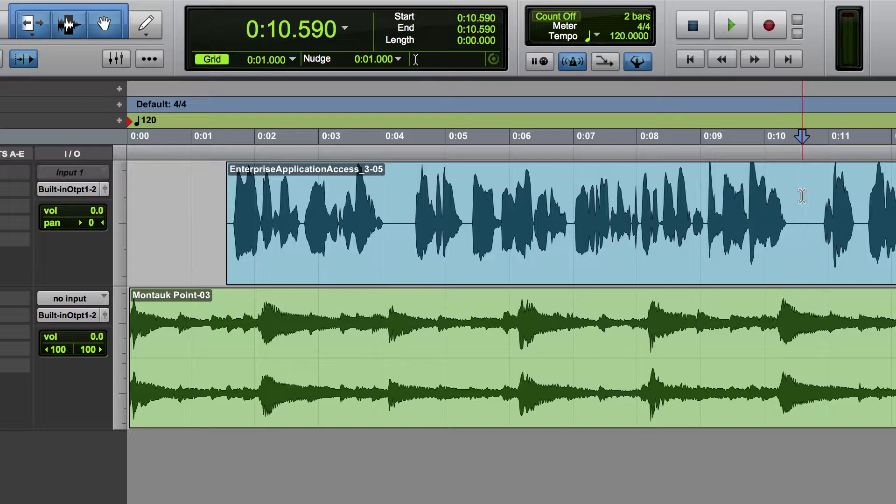
pyautogui.moveTo(799, 196); pyautogui.dragTo(817, 196)
pyautogui.press('n')
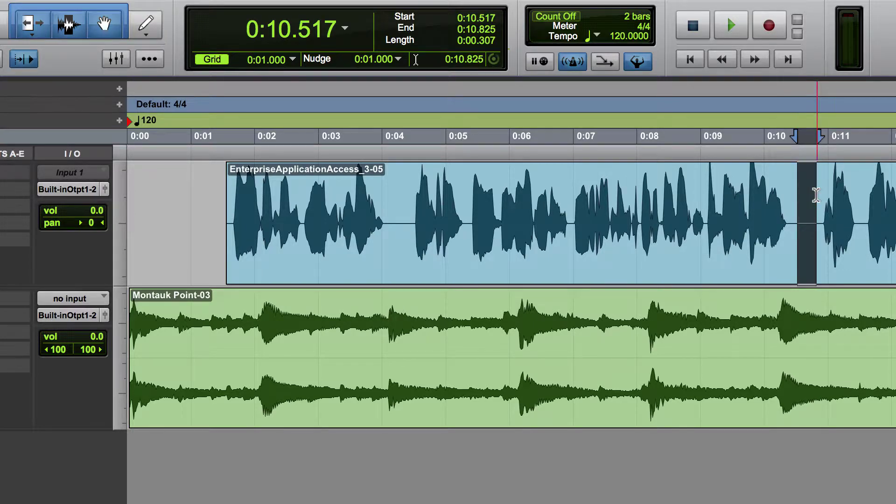
pyautogui.press('Delete')
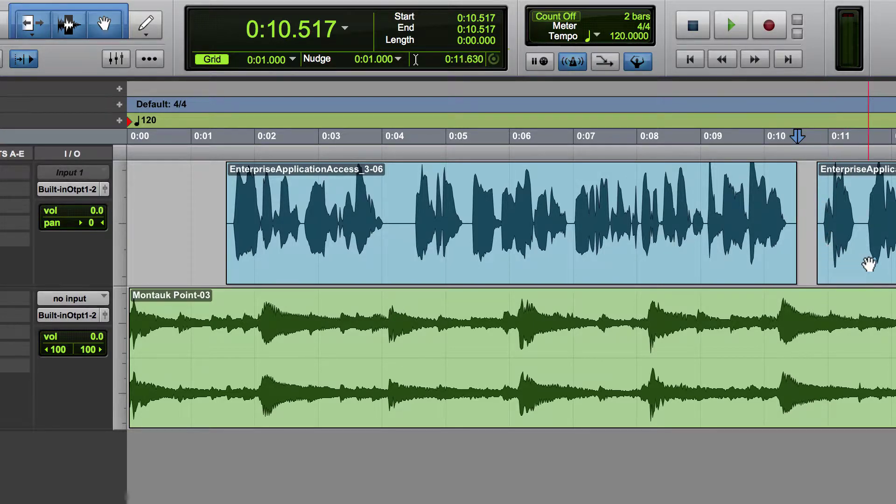
pyautogui.moveTo(827, 267); pyautogui.dragTo(865, 266)
pyautogui.press('super+z')
pyautogui.press('super+z')
pyautogui.press('super+z')
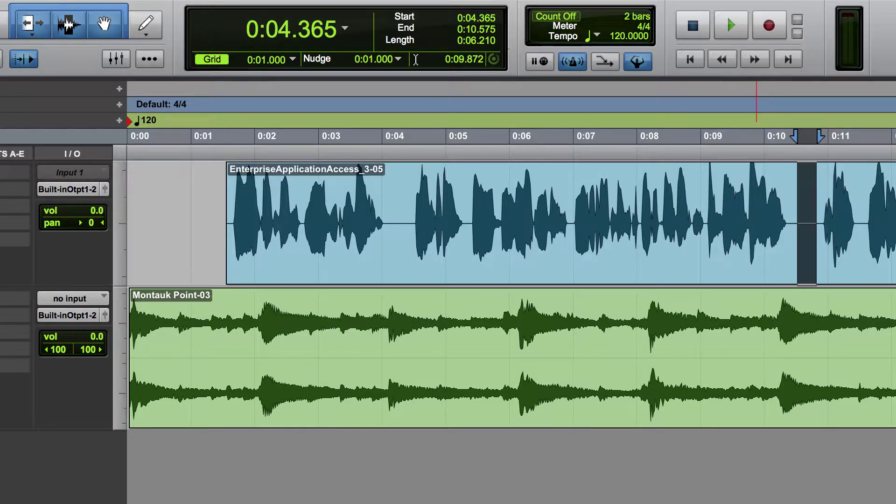
pyautogui.press('super+shift+z')
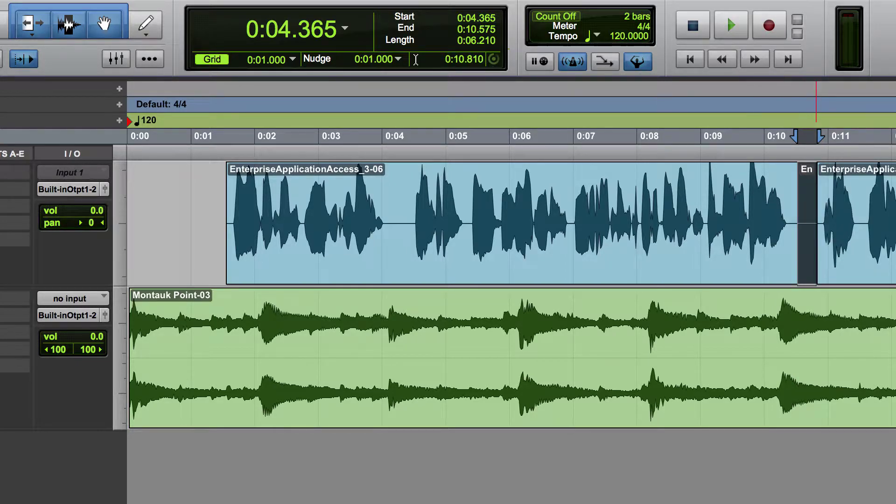
# Slide the last voiceover clip later to about 0:11.8, leaving a silent gap after the short clip
pyautogui.click(884, 208)
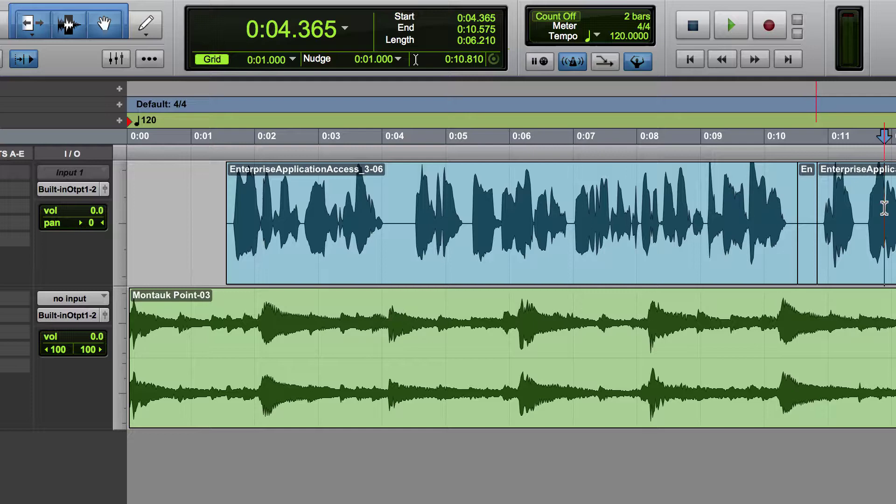
pyautogui.click(845, 255)
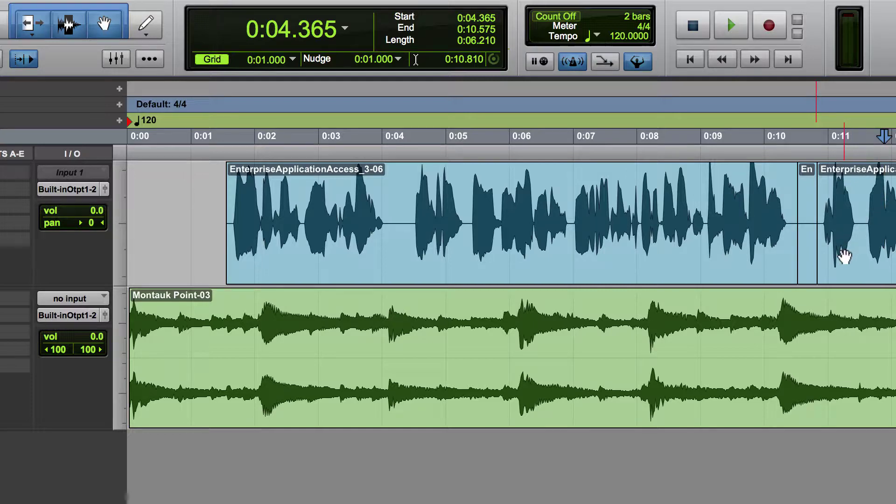
pyautogui.moveTo(845, 256); pyautogui.dragTo(895, 256)
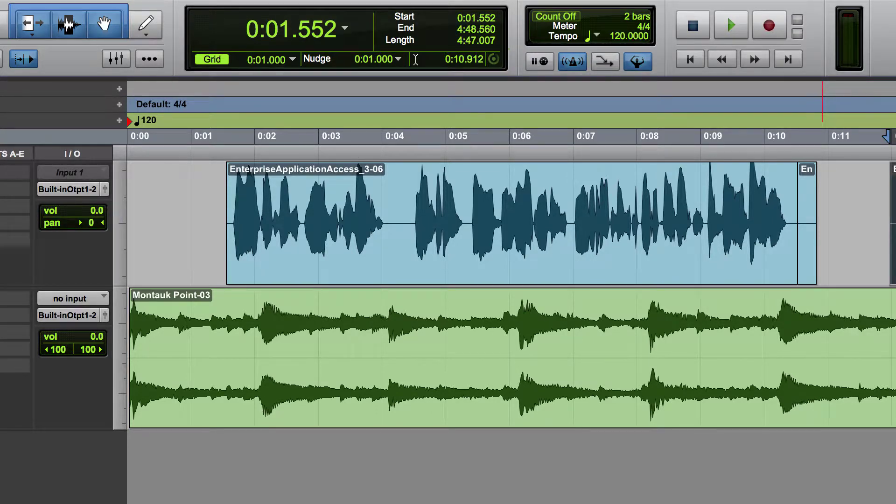
# Trim the EnterpriseApplicationAccess clip's end out to about 0:11.425
pyautogui.press('space')
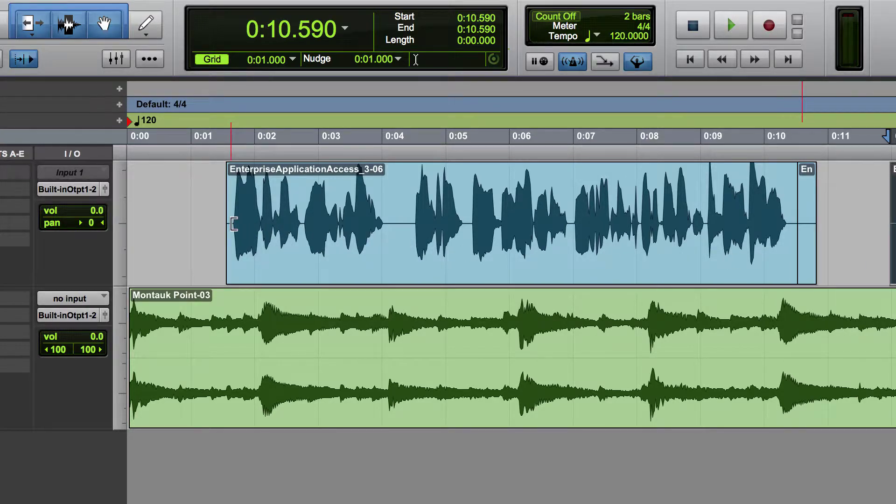
pyautogui.moveTo(798, 89); pyautogui.dragTo(817, 89)
pyautogui.press('n')
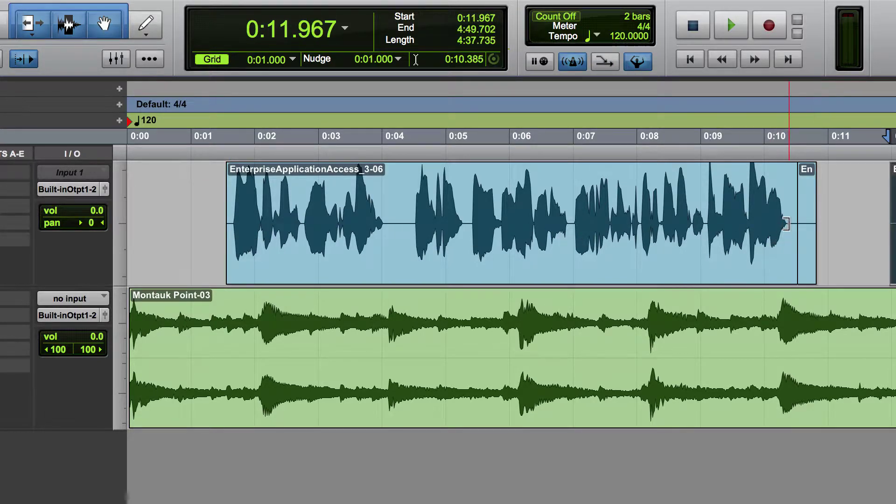
pyautogui.moveTo(798, 231)
pyautogui.mouseDown()
pyautogui.moveTo(852, 231)
pyautogui.moveTo(790, 232)
pyautogui.moveTo(826, 233)
pyautogui.moveTo(805, 233)
pyautogui.mouseUp()
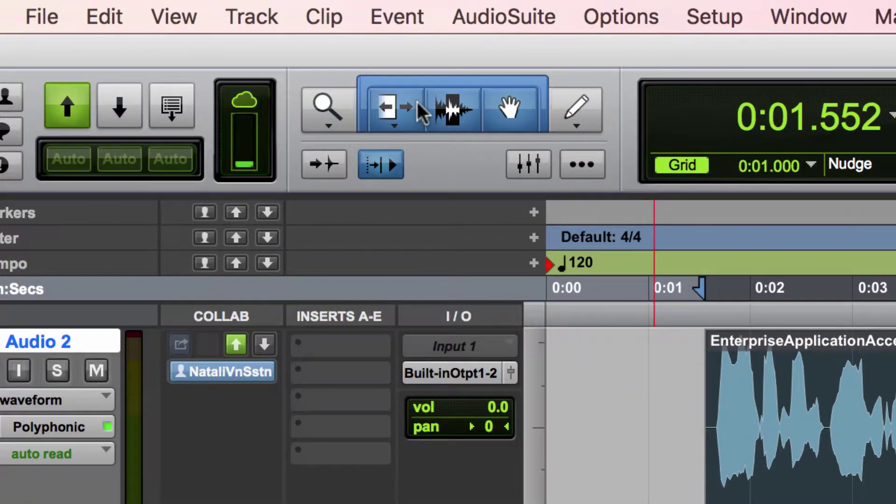
# Turn off the Smart Tool and leave only the Grabber active in the edit tools
pyautogui.click(401, 107)
pyautogui.click(453, 114)
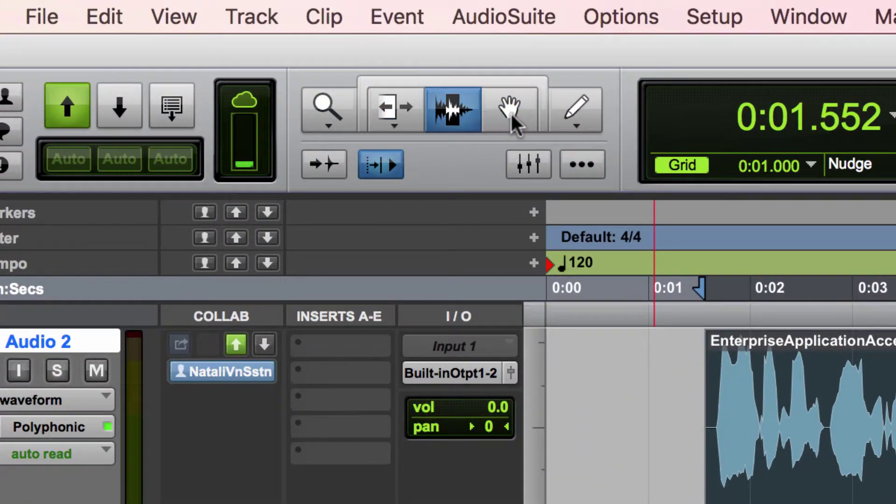
pyautogui.click(515, 113)
pyautogui.click(513, 81)
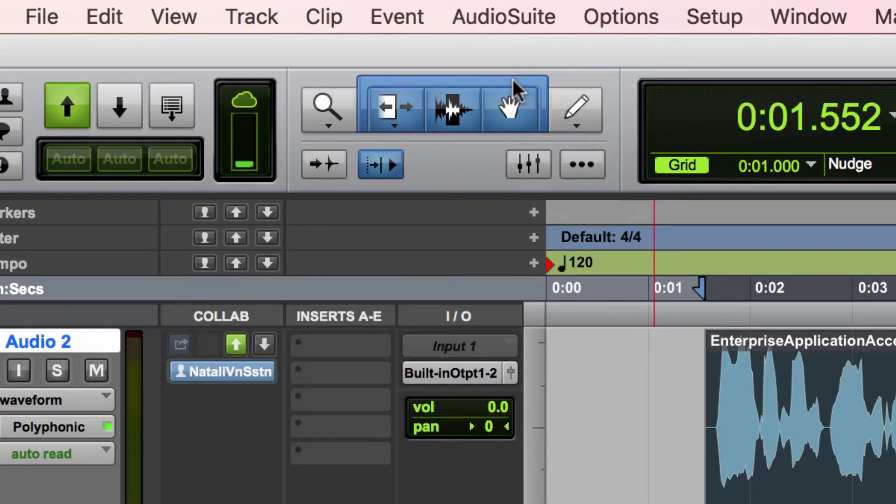
pyautogui.click(518, 120)
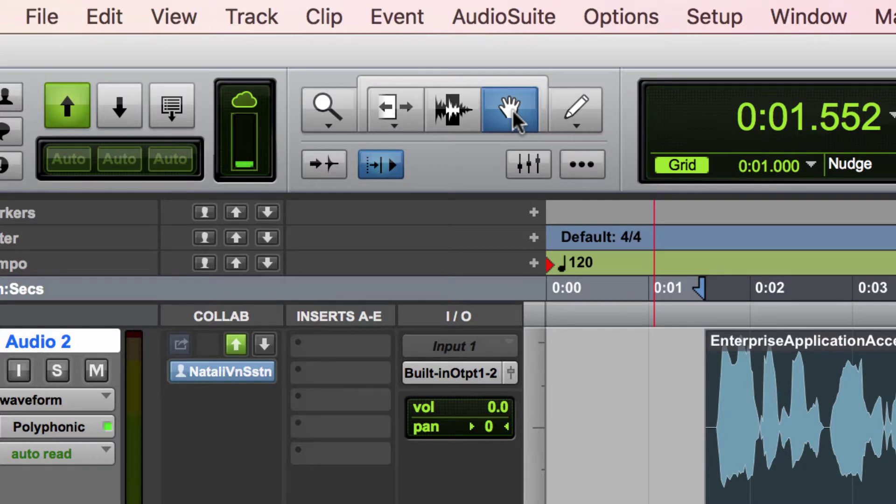
# Cycle Trim, Selector and Grabber with F6/F7/F8, keep the Grabber, and deselect the voiceover clip
pyautogui.press('F6')
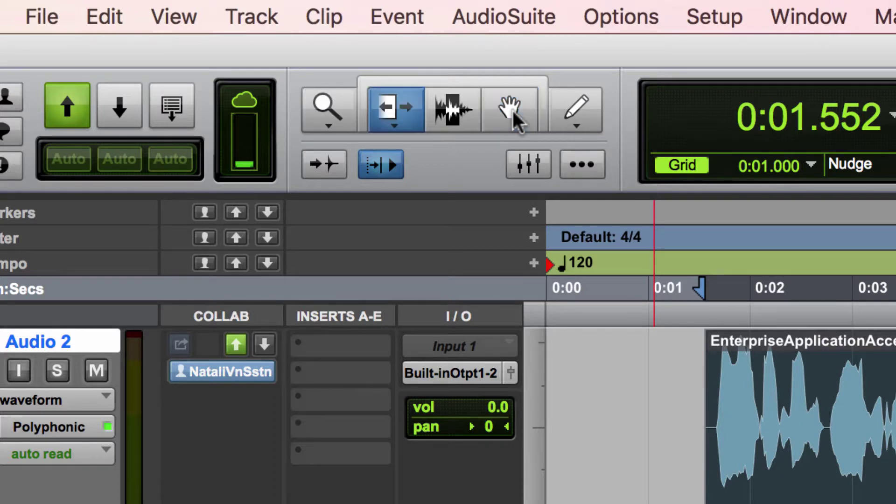
pyautogui.press('F7')
pyautogui.press('F8')
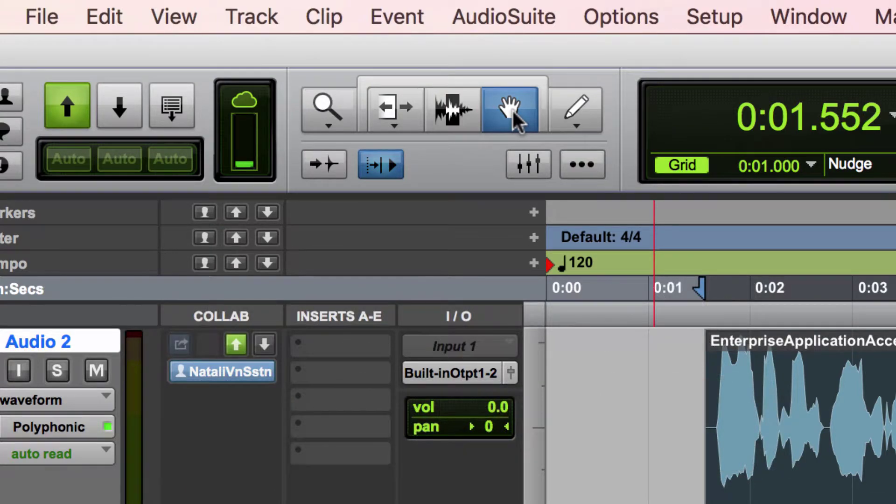
pyautogui.click(620, 416)
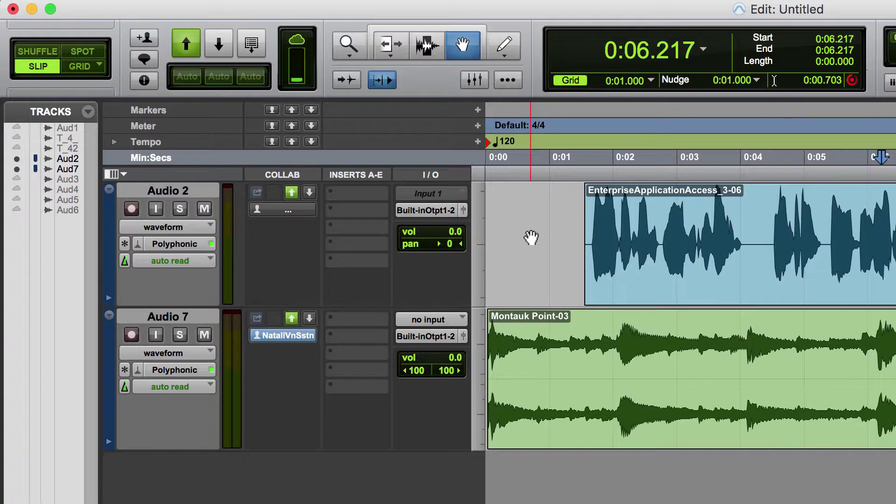
# Pull Audio 7's volume fader down to -12.9 dB and play the session from the start
pyautogui.click(464, 337)
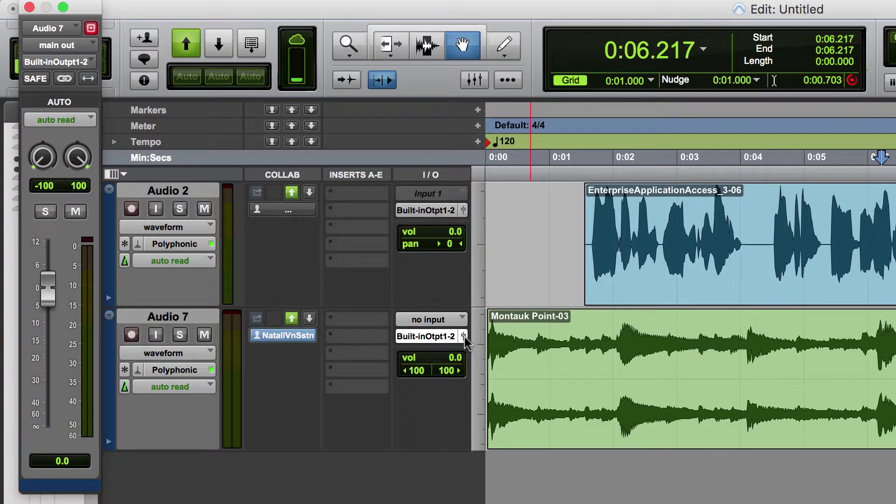
pyautogui.moveTo(52, 292); pyautogui.dragTo(50, 337)
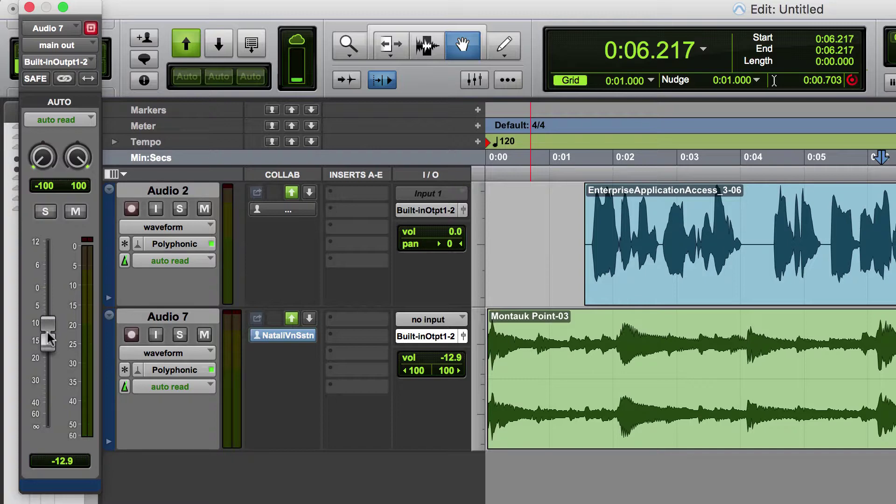
pyautogui.press('Return')
pyautogui.press('space')
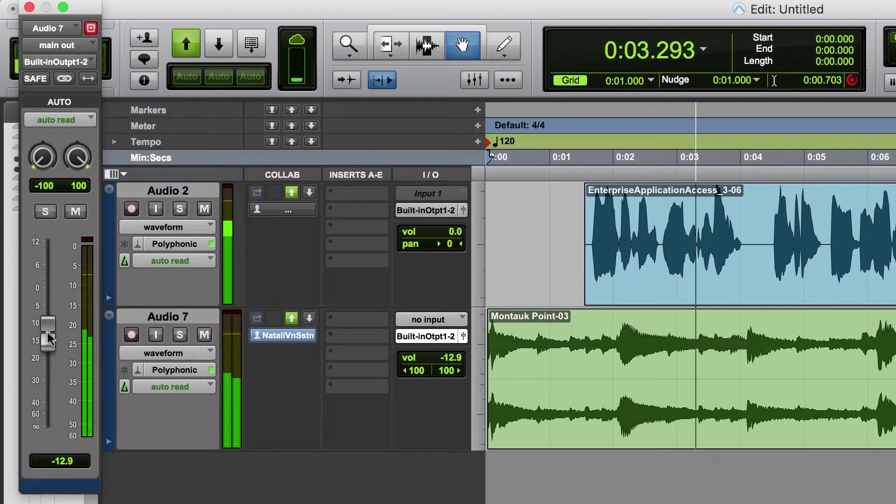
pyautogui.press('space')
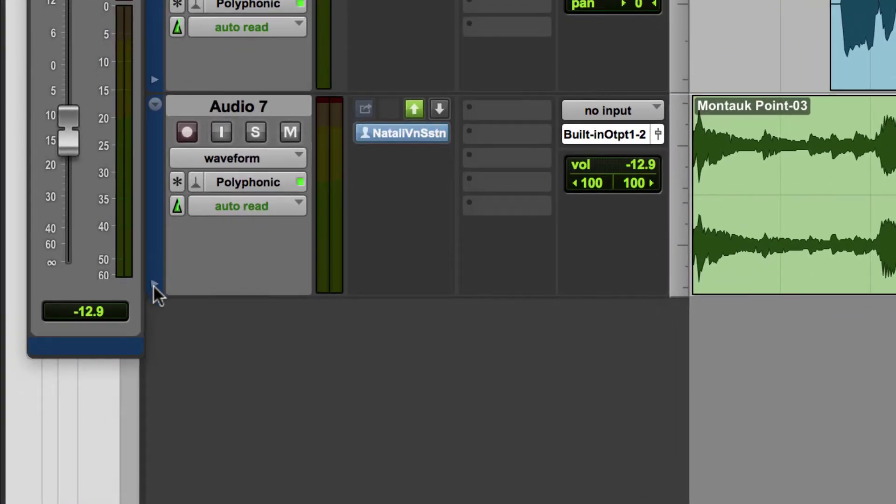
# Reveal Audio 7's volume automation lane, keep volume as the parameter, and make the lane taller
pyautogui.click(154, 285)
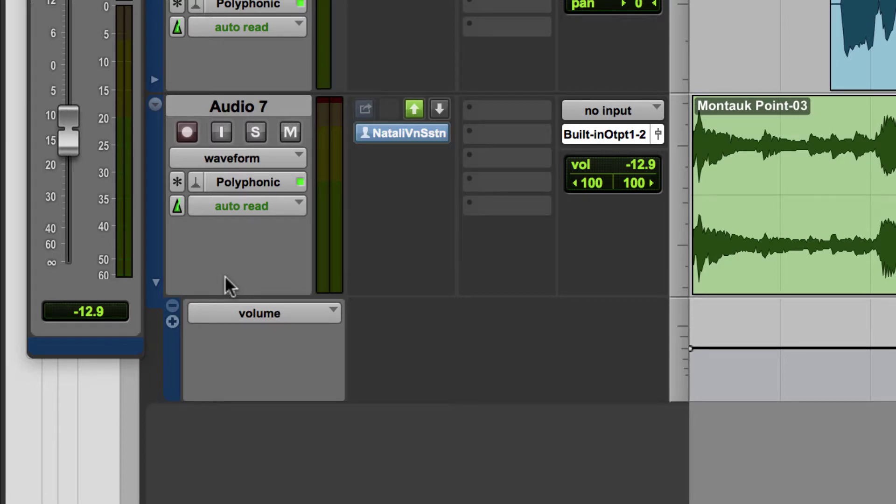
pyautogui.click(298, 311)
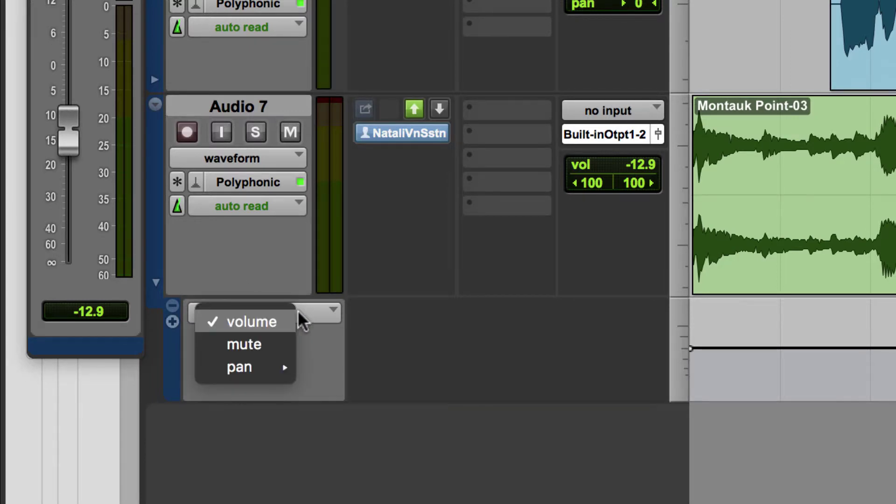
pyautogui.click(273, 321)
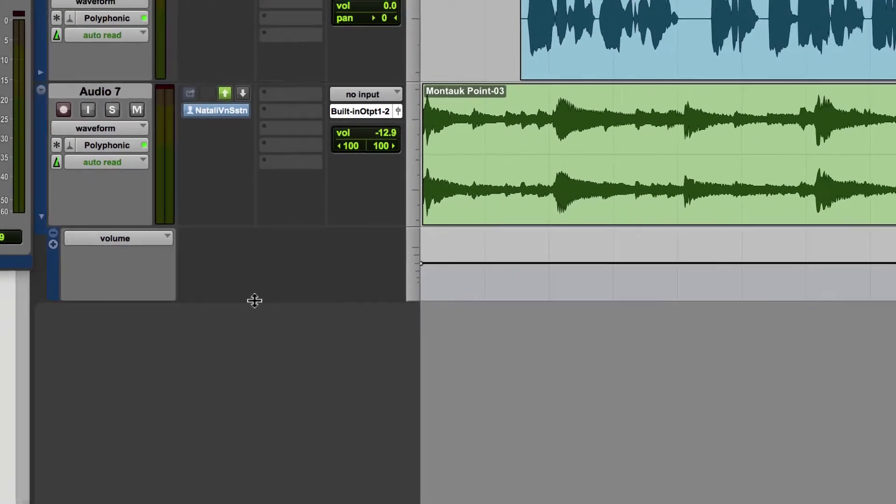
pyautogui.moveTo(384, 365); pyautogui.dragTo(388, 503)
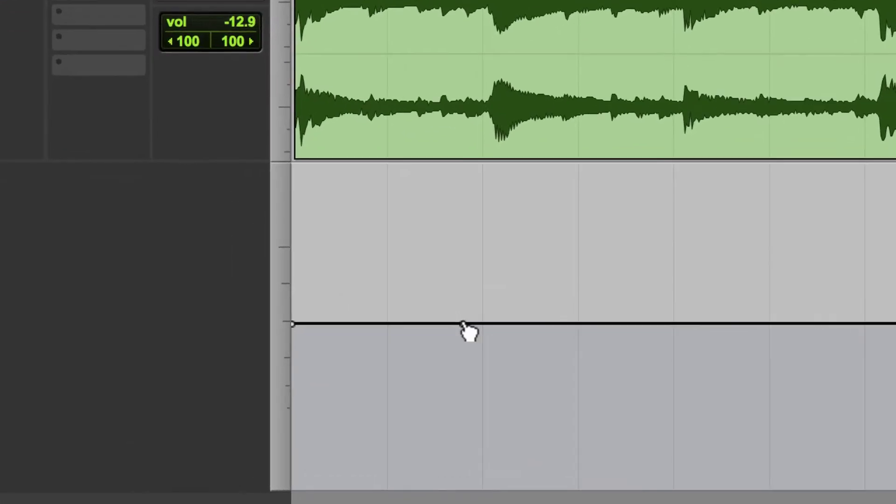
# Add a breakpoint on the music's volume line and drag it up to +1.5 dB near 0:02
pyautogui.click(462, 324)
pyautogui.moveTo(463, 323); pyautogui.dragTo(515, 235)
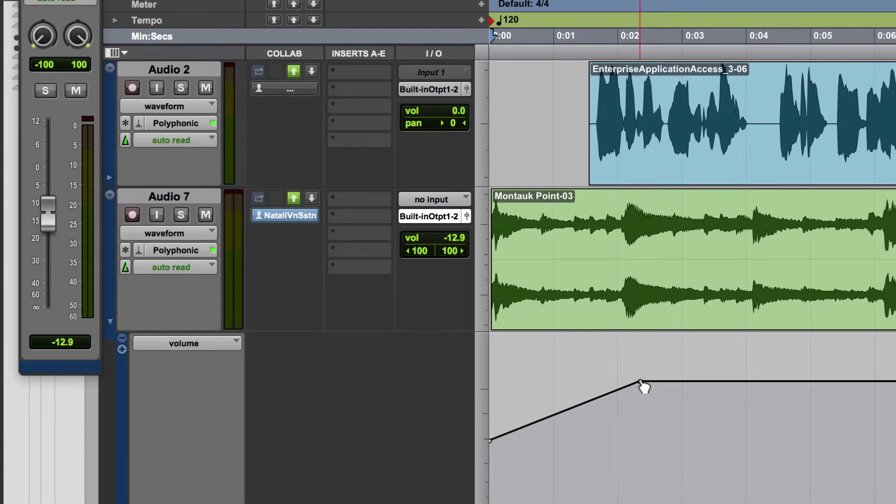
pyautogui.press('space')
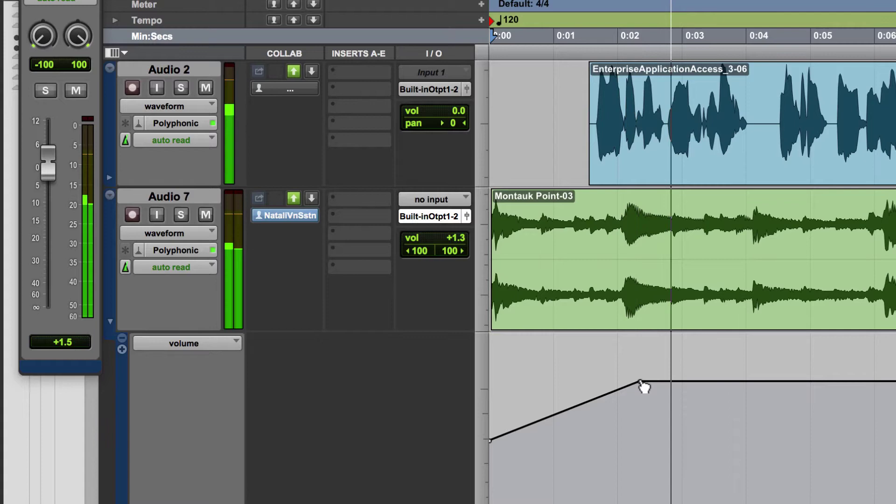
pyautogui.press('space')
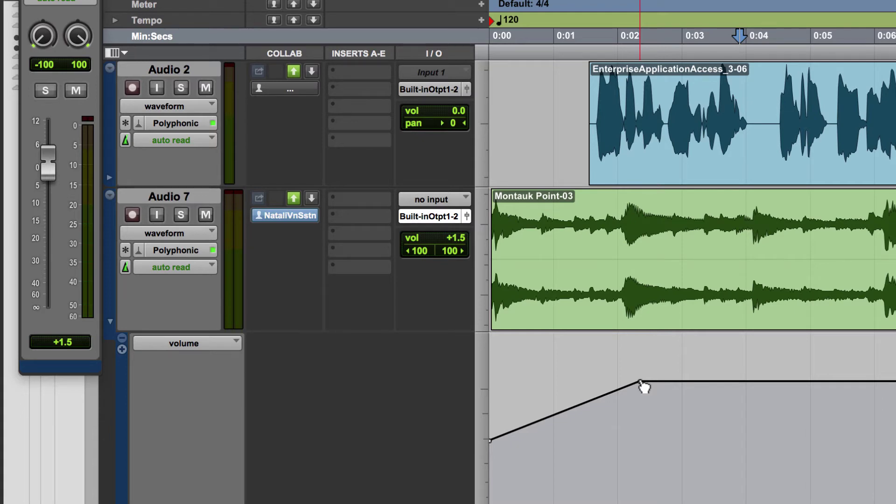
# Drop the later breakpoint to -11.8 dB, raise the first to +2.4 dB, and audition the fade
pyautogui.moveTo(641, 382); pyautogui.dragTo(637, 437)
pyautogui.moveTo(490, 441); pyautogui.dragTo(491, 379)
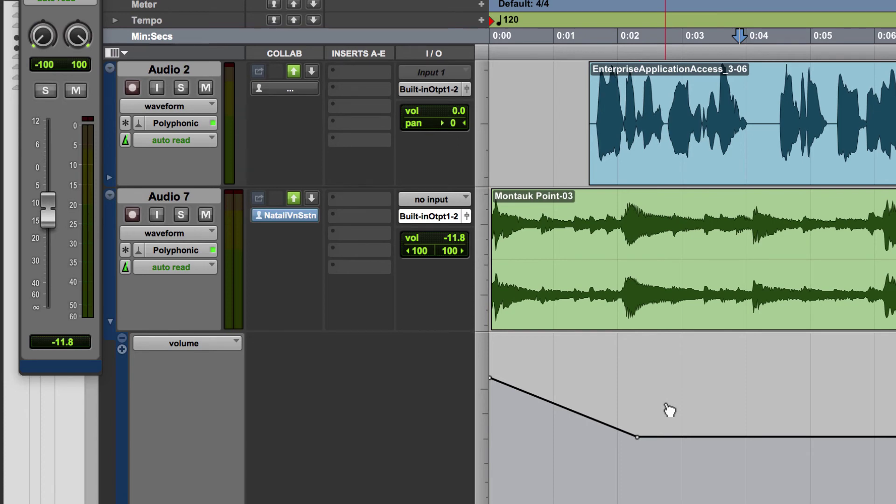
pyautogui.press('Return')
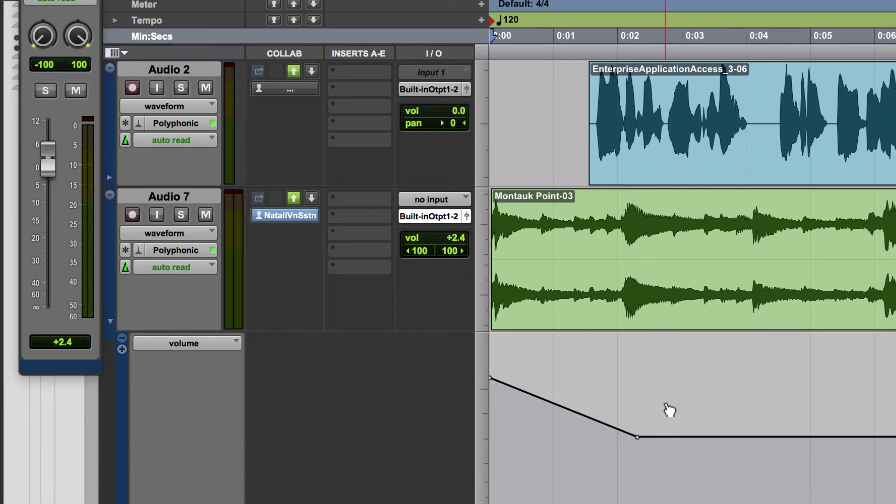
pyautogui.press('space')
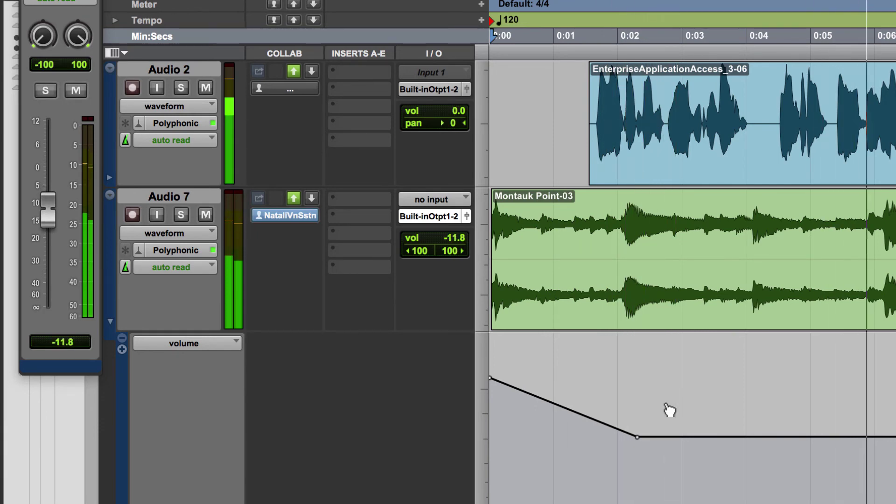
pyautogui.press('space')
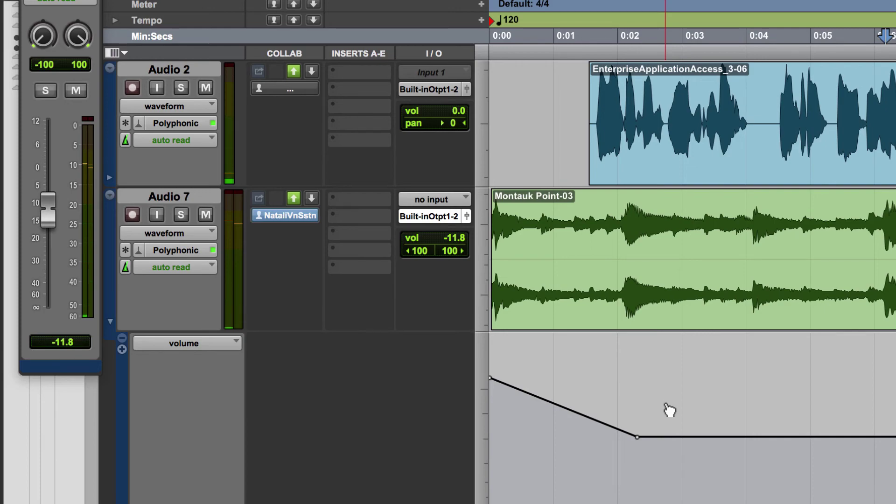